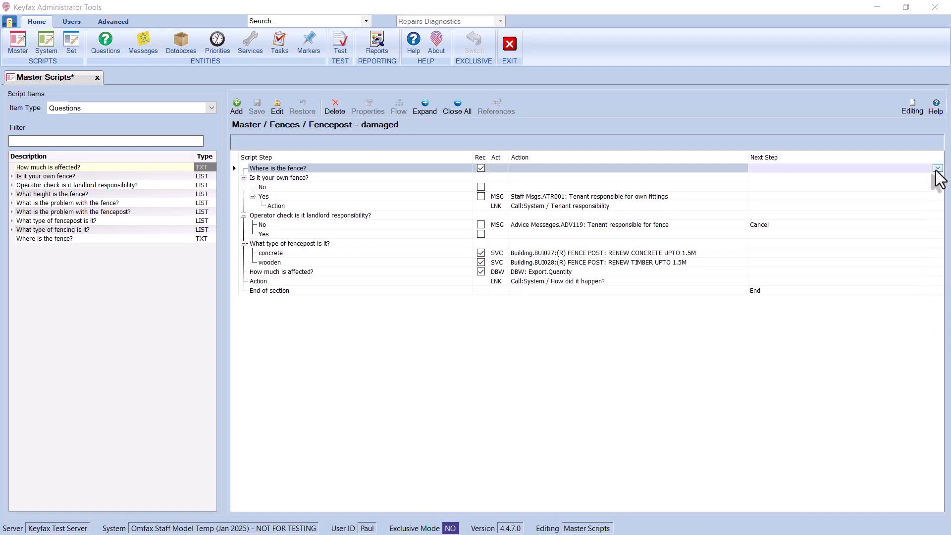
left_click(938, 168)
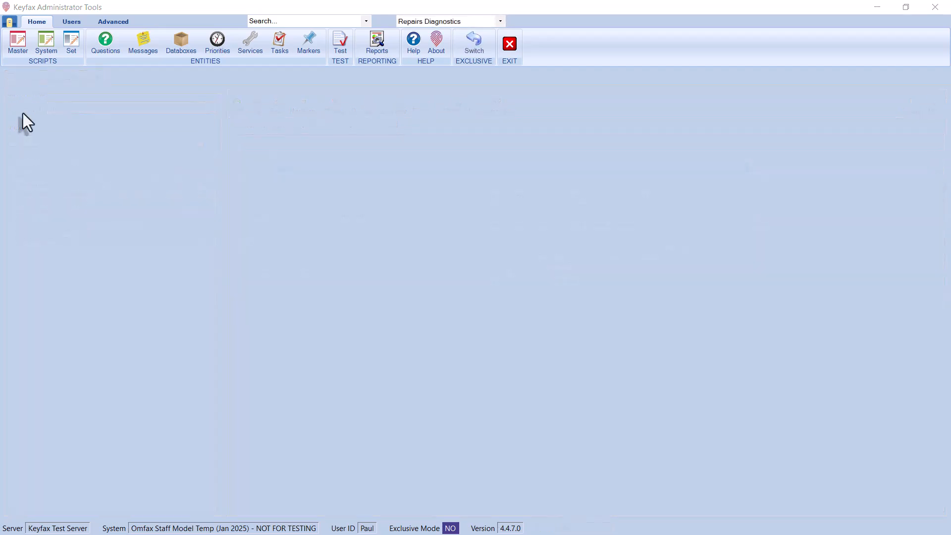
Open the Radiator - faulty script in the Heating category of the master scripts for editing.
left_click(15, 43)
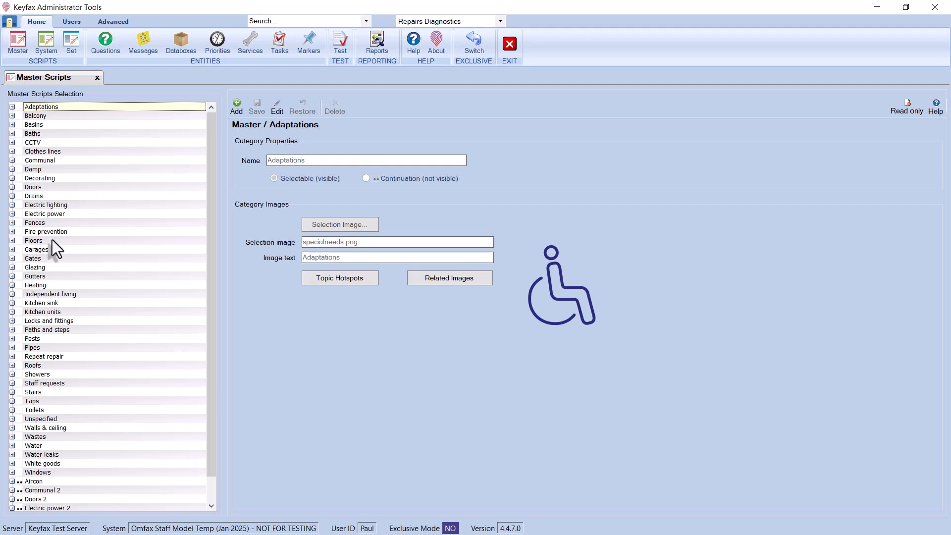
left_click(12, 286)
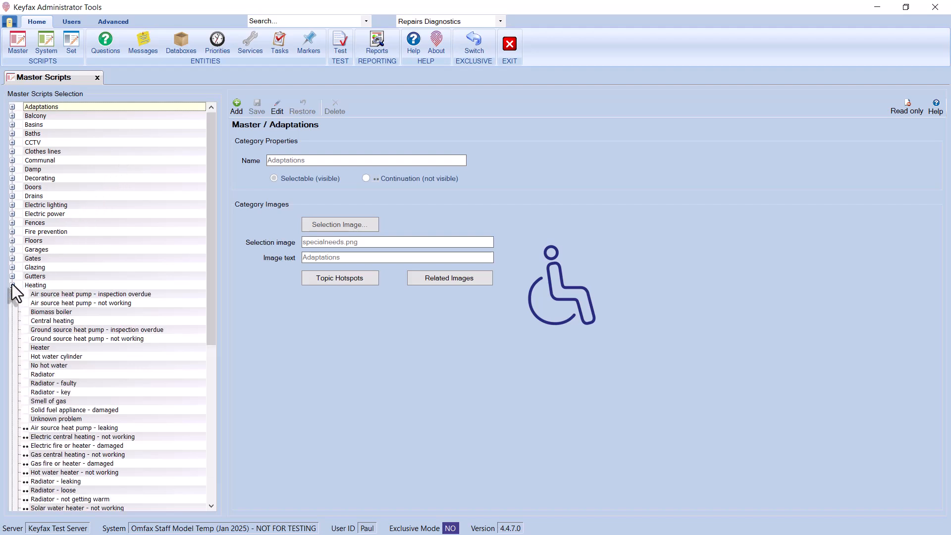
left_click(61, 383)
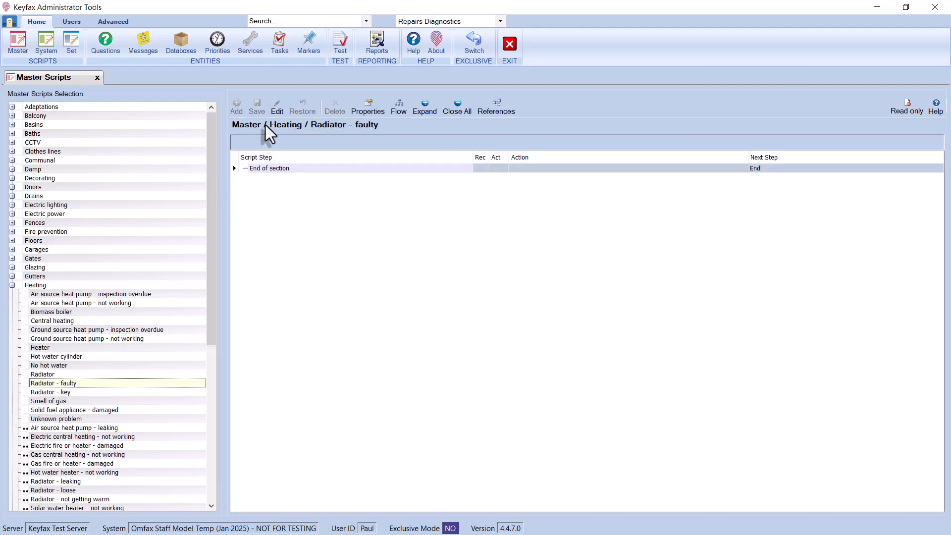
left_click(279, 105)
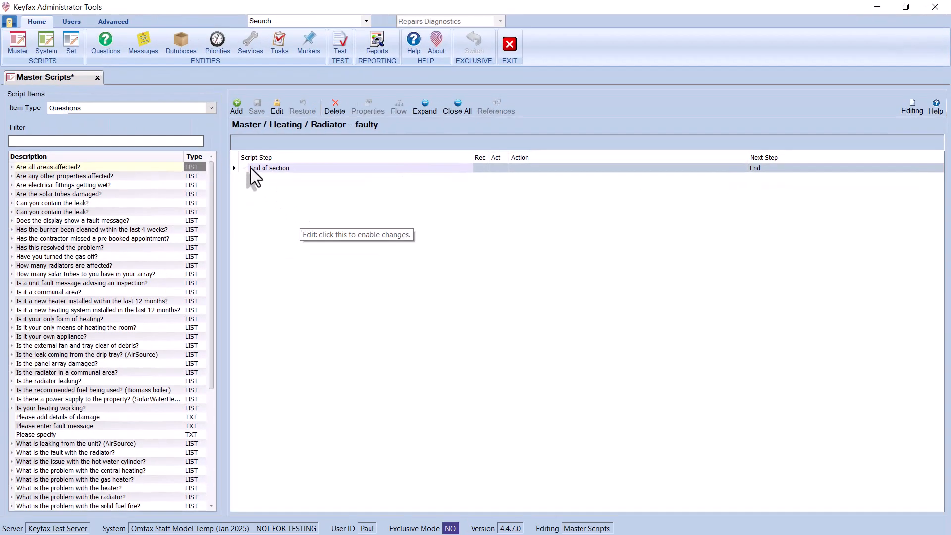
View the question definitions and return to the Radiator - faulty script.
left_click(105, 42)
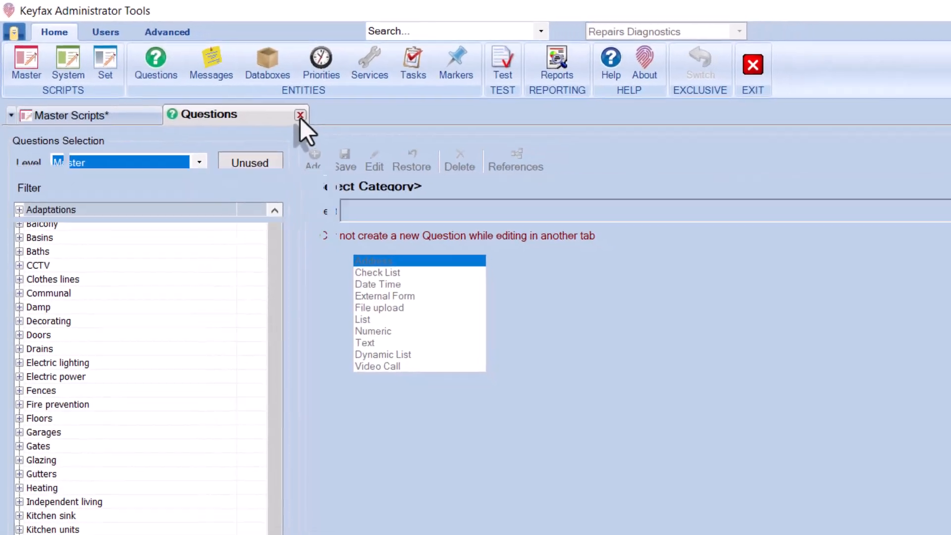
left_click(330, 126)
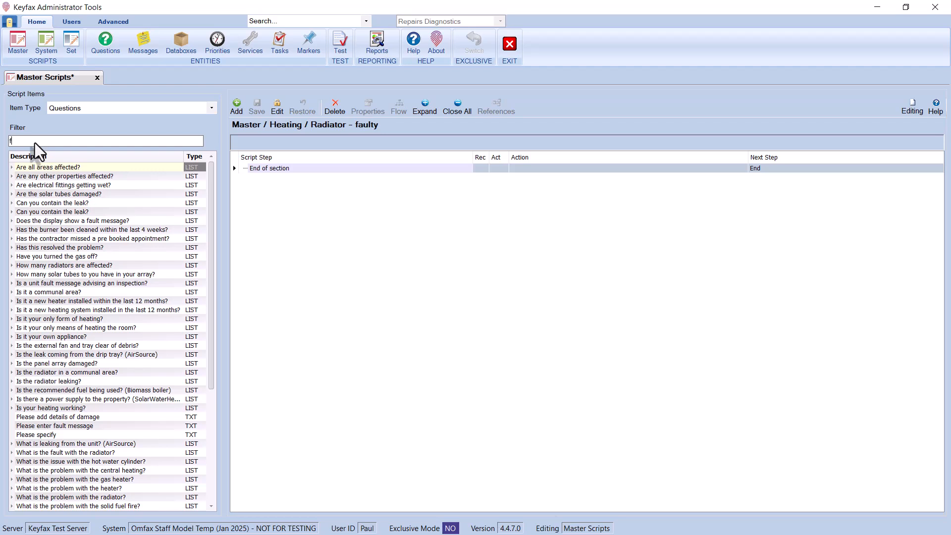
Find the question "What is the fault with the radiator?" by filtering on "fault", add it to the script and view its definition.
type("ault")
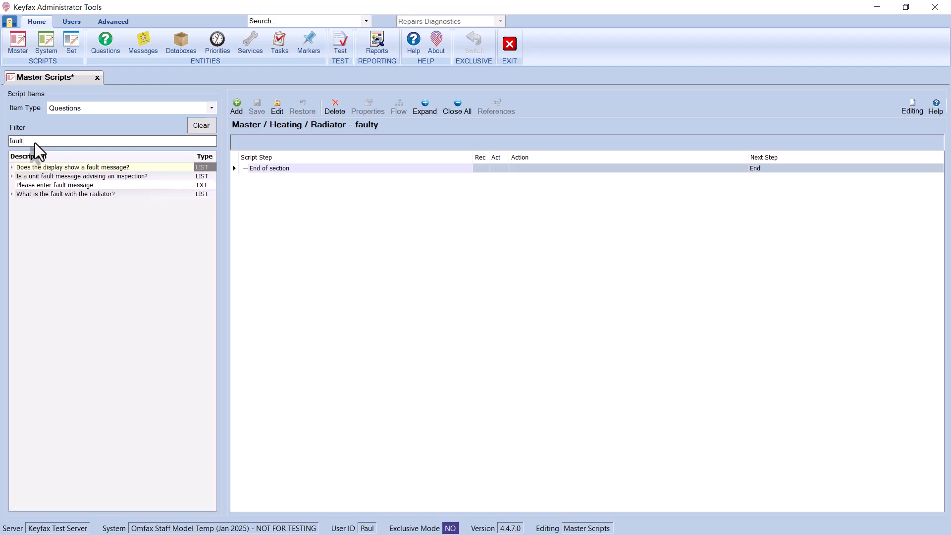
left_click_drag(99, 195, 284, 174)
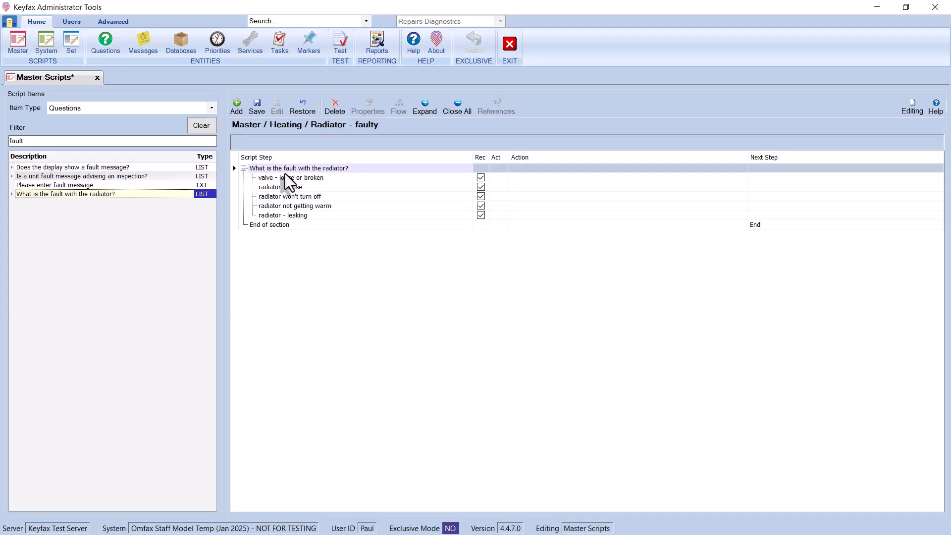
double_click(277, 168)
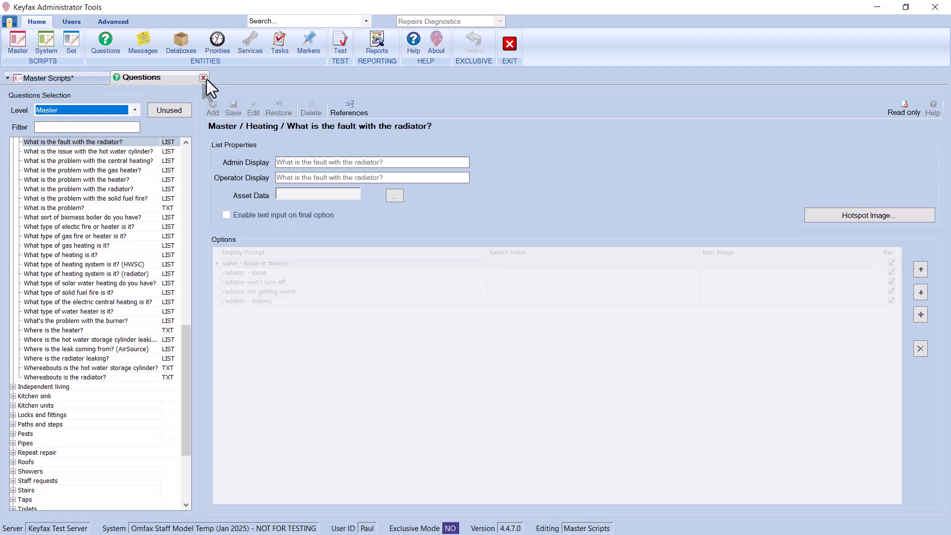
left_click(203, 78)
Filter the questions by "comm", add "Is it a communal area?" after the radiator fault question, and expand all script steps.
left_click(36, 139)
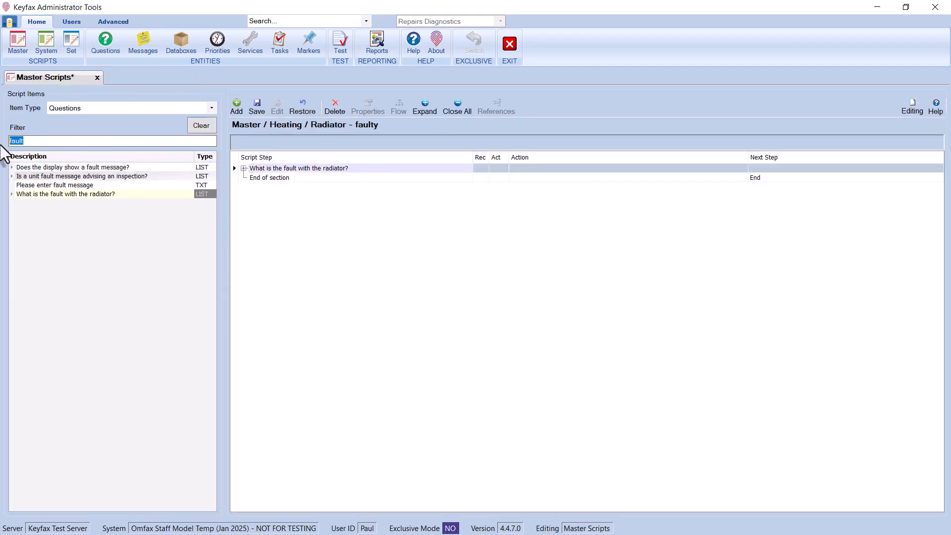
type("comm")
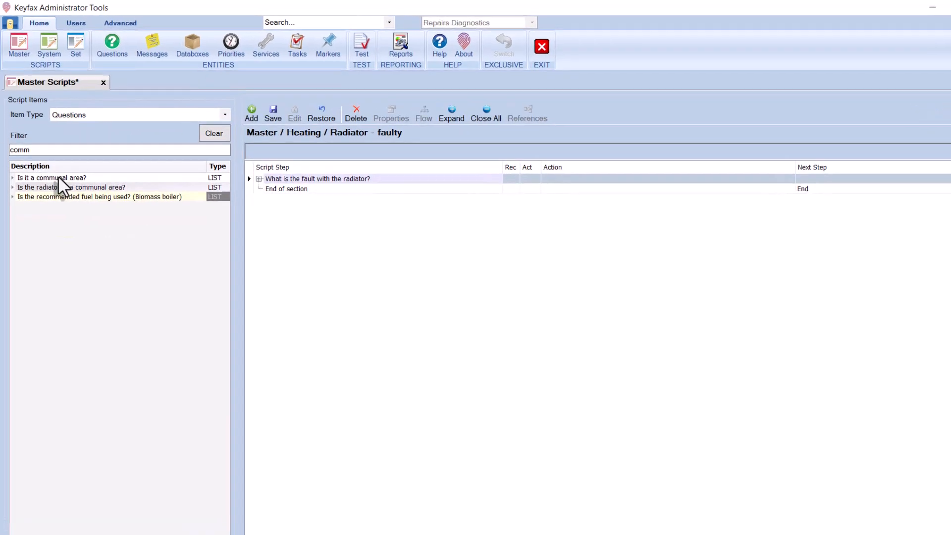
mouse_move(58, 177)
left_mouse_down()
mouse_move(157, 187)
mouse_move(327, 178)
left_mouse_up()
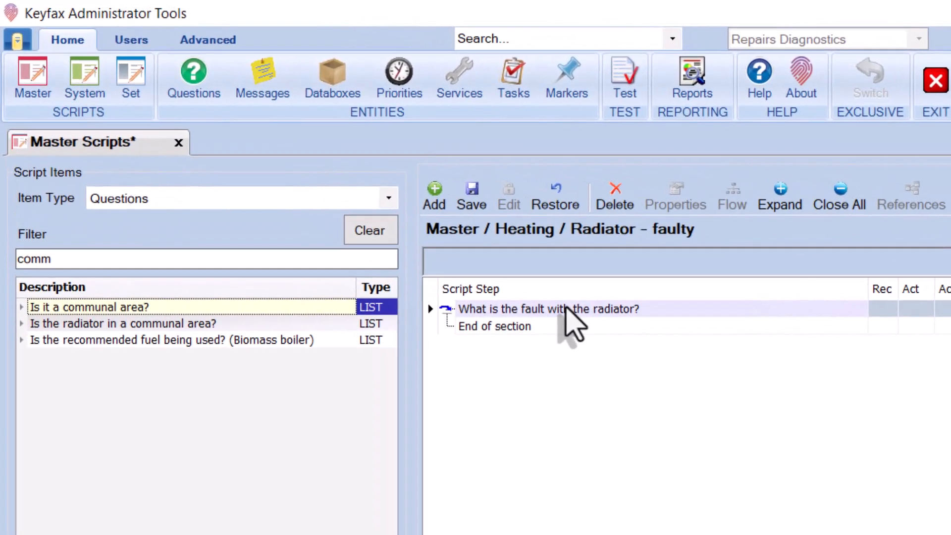
left_click_drag(573, 322, 573, 322)
left_click(781, 198)
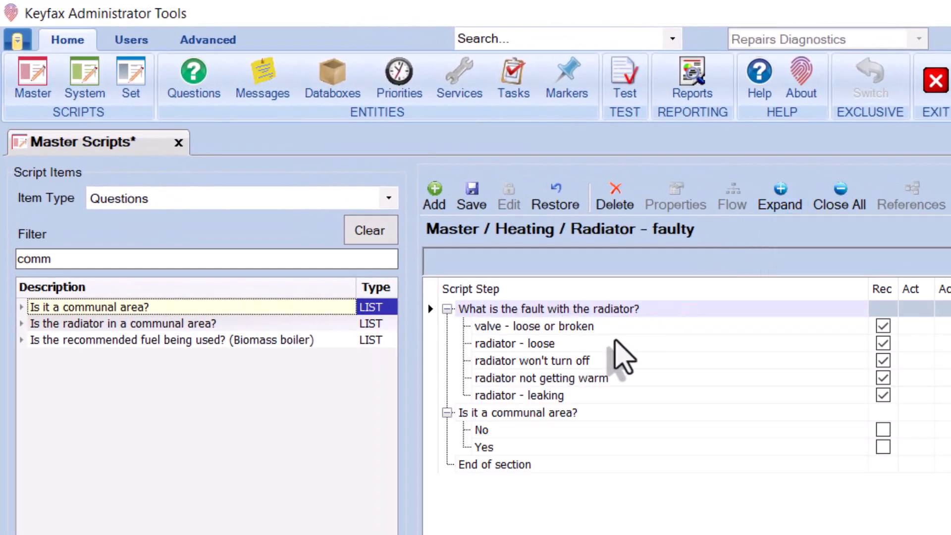
left_click(503, 416)
mouse_move(503, 415)
left_mouse_down()
mouse_move(540, 359)
mouse_move(548, 305)
mouse_move(534, 361)
left_mouse_up()
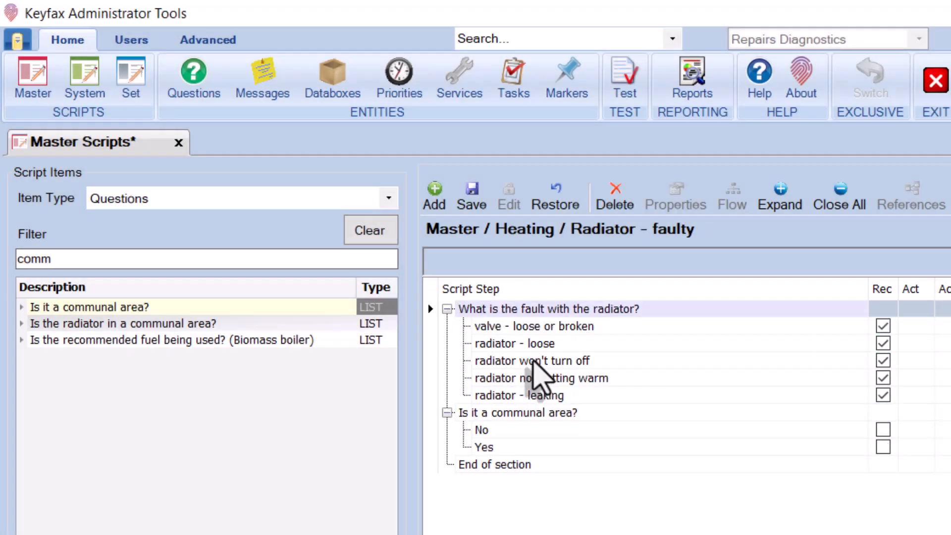
Filter the questions by "where" and add "Whereabouts is the radiator?" after the communal area question.
left_click_drag(99, 262, 1, 267)
type("where")
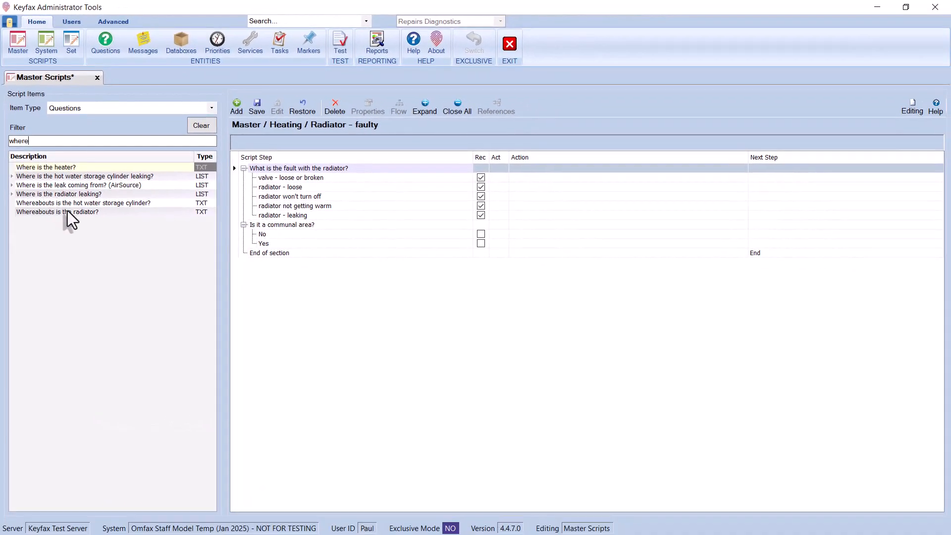
left_click(67, 211)
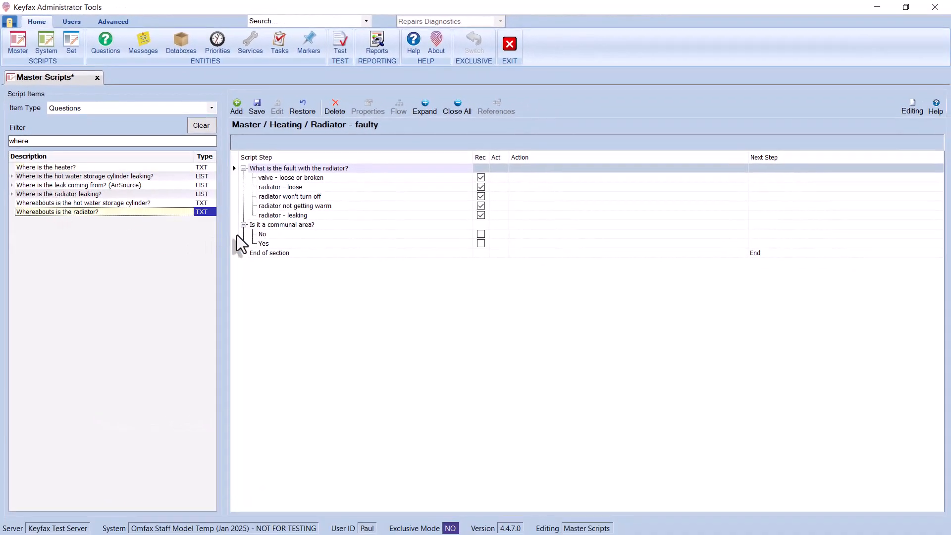
left_click_drag(272, 228, 272, 228)
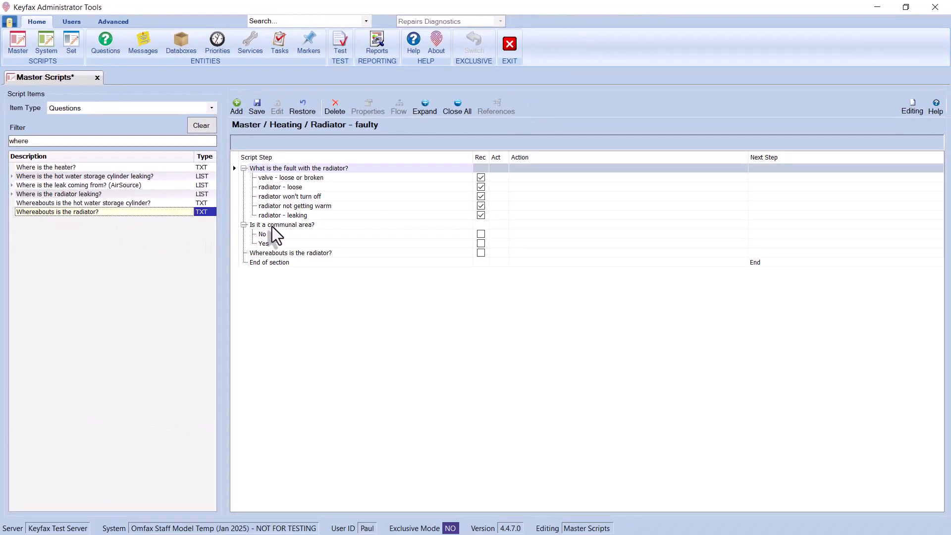
Enable recording for the No and Yes answers of the communal area question and for "Whereabouts is the radiator?".
left_click(480, 233)
left_click(481, 244)
left_click(481, 253)
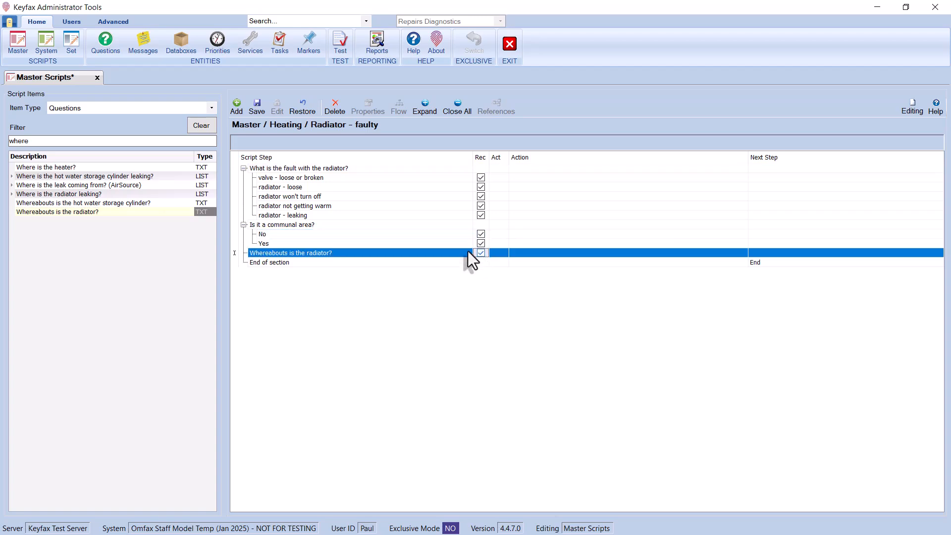
Filter the questions by "what ty" and add "What type of heating system is it? (radiator)" after the whereabouts question.
double_click(58, 141)
type("what ty")
left_click_drag(124, 212, 270, 252)
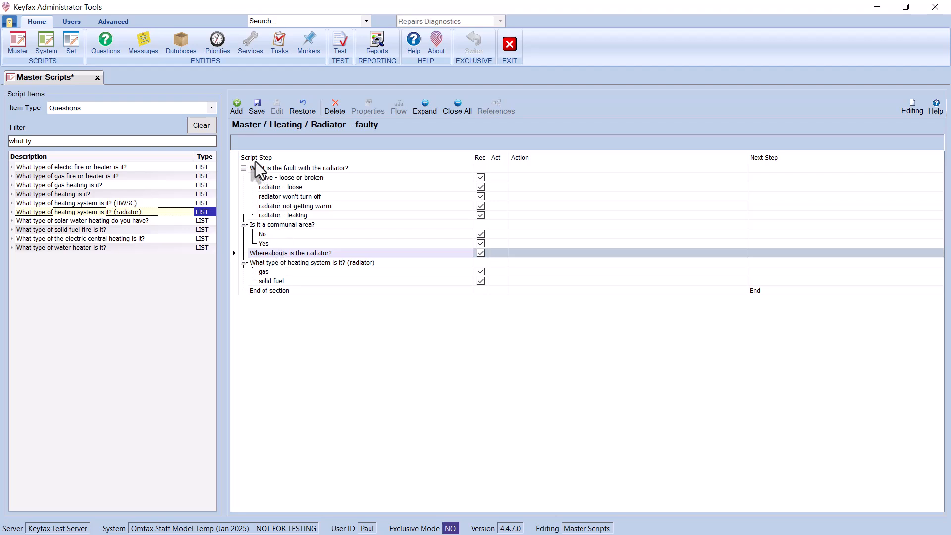
Link the "radiator - loose" answer to the Heating master script "Radiator - loose".
left_click(212, 108)
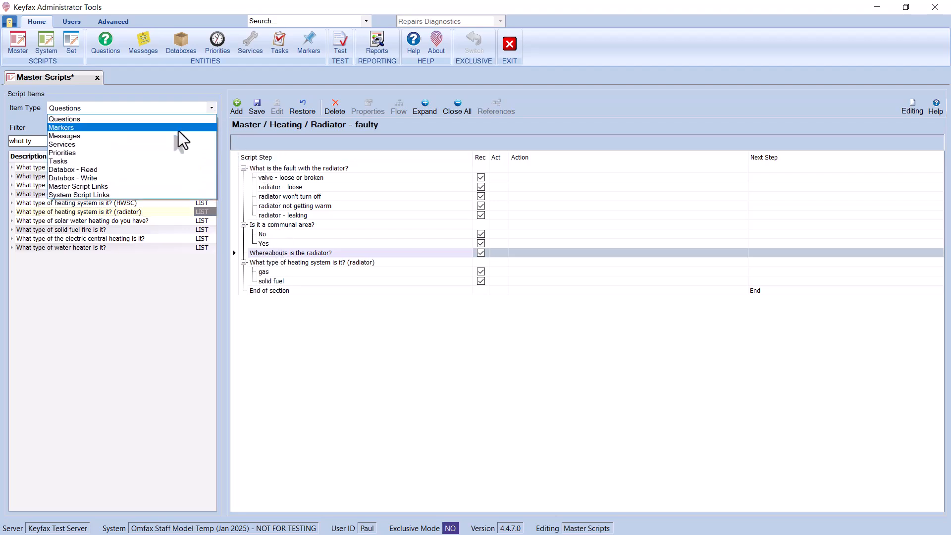
left_click(107, 187)
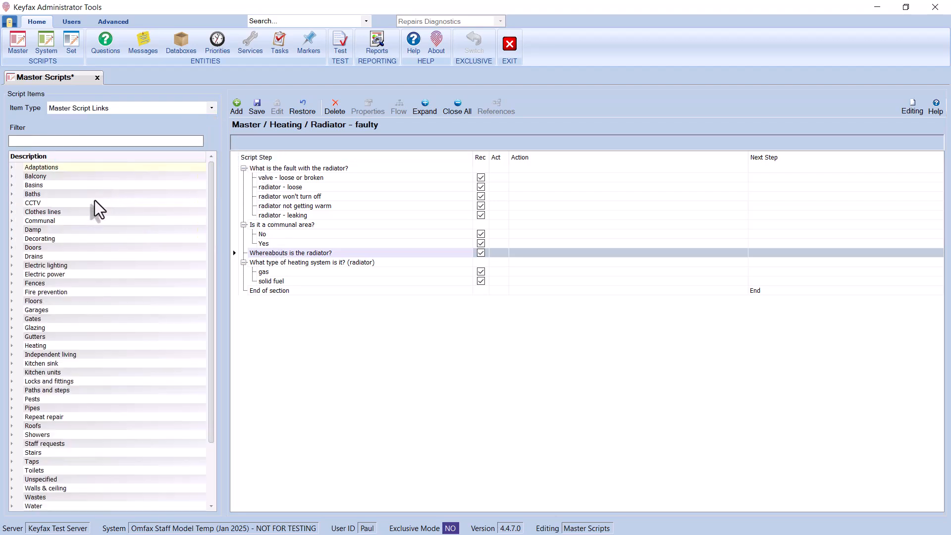
left_click(11, 347)
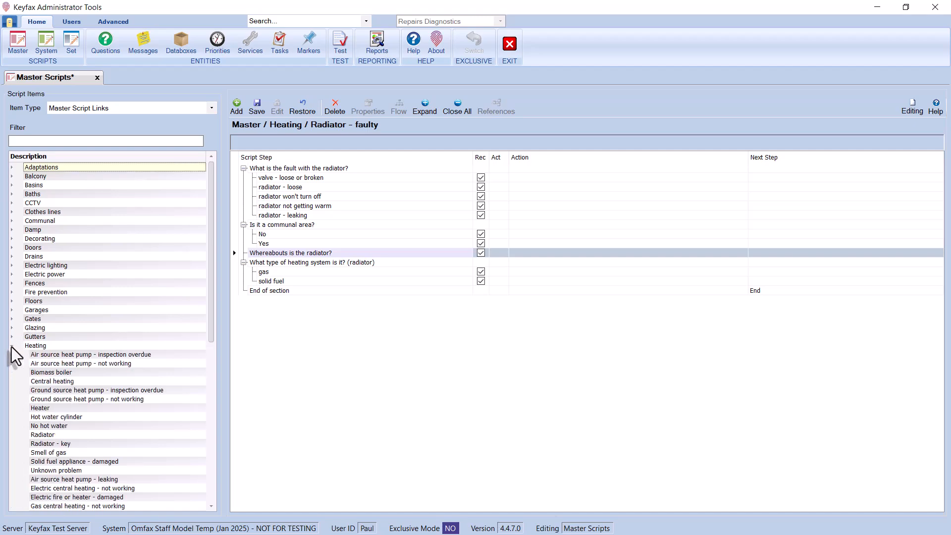
scroll(61, 413, "down", 8)
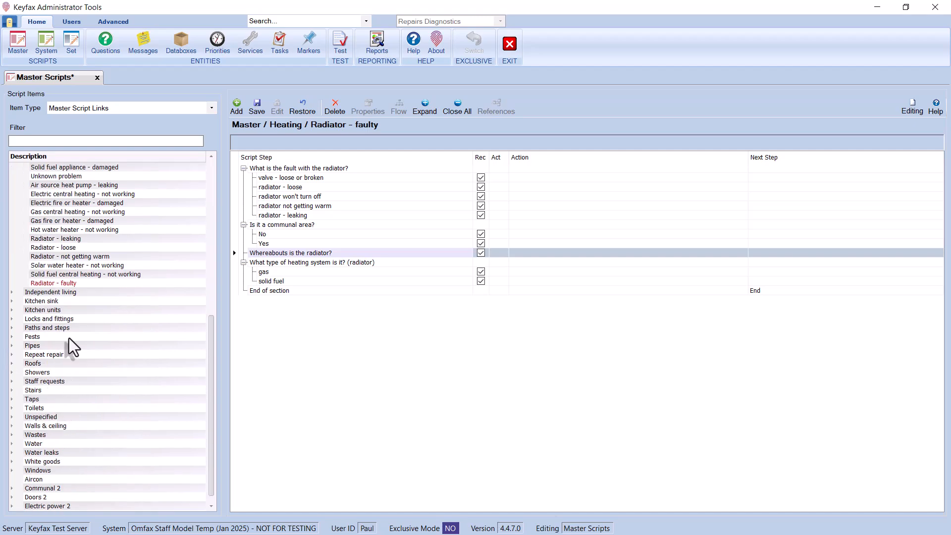
left_click(62, 248)
left_click_drag(222, 208, 281, 187)
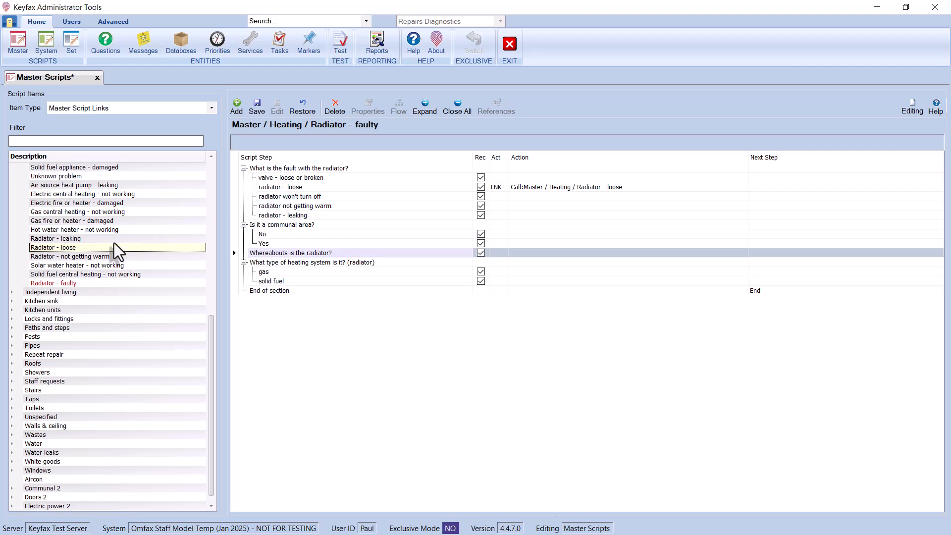
Link the "radiator not getting warm" and "radiator - leaking" answers to their matching Heating master scripts.
left_click(81, 257)
left_click_drag(114, 254, 287, 206)
left_click_drag(71, 238, 278, 216)
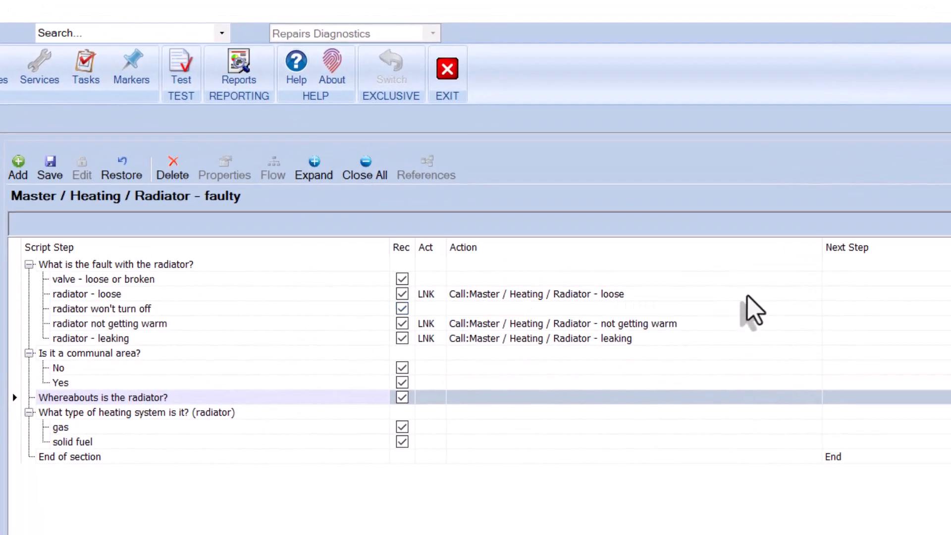
Set the next step to End for the loose, not getting warm and leaking radiator answers.
left_click(837, 296)
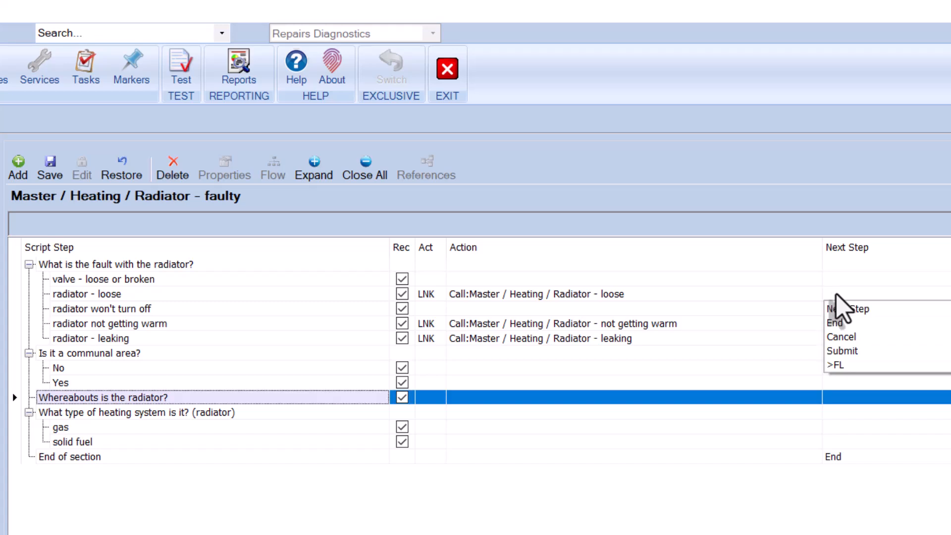
left_click(842, 323)
left_click(838, 323)
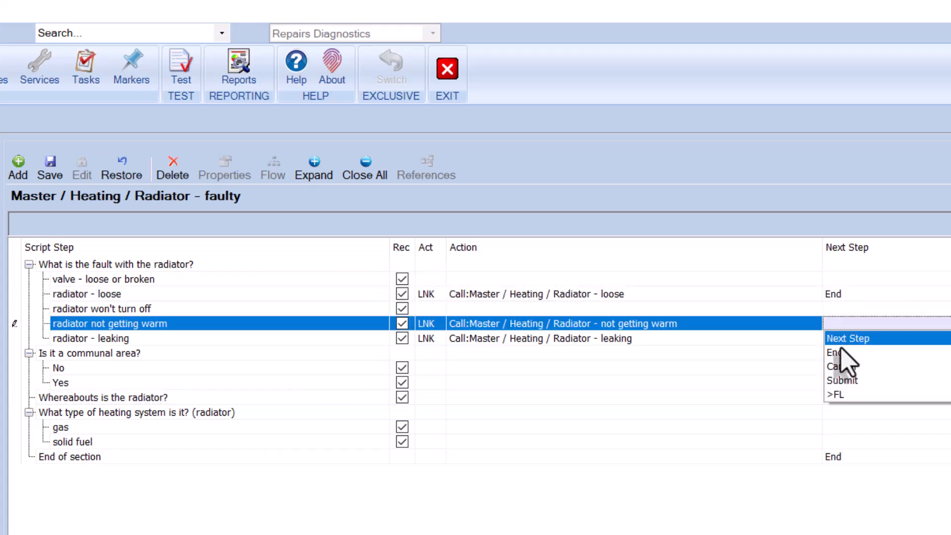
left_click(842, 351)
left_click(830, 339)
left_click(842, 367)
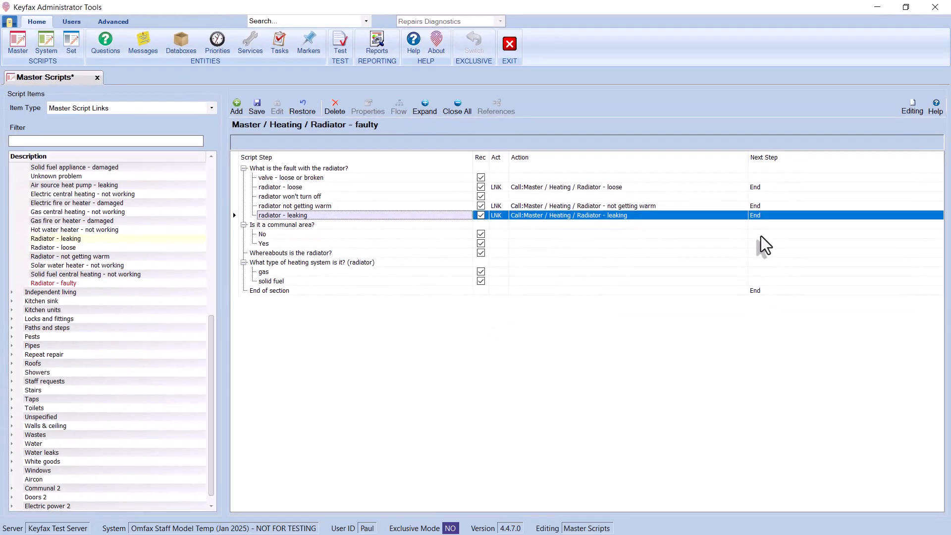
Attach staff message ACT110, "Check if this is a communal repair", to the Yes answer of the communal area question.
left_click(209, 110)
left_click(113, 144)
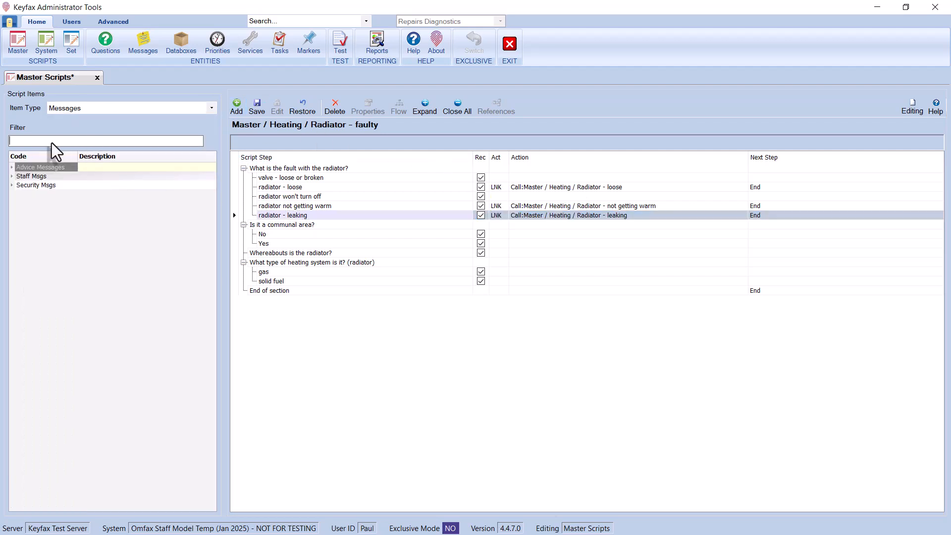
type("act110")
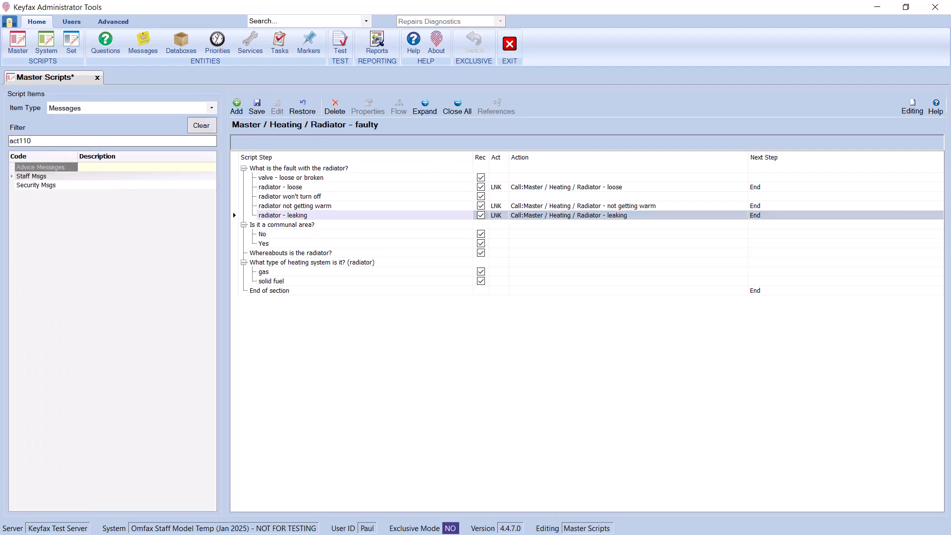
left_click(12, 176)
left_click_drag(64, 185, 266, 245)
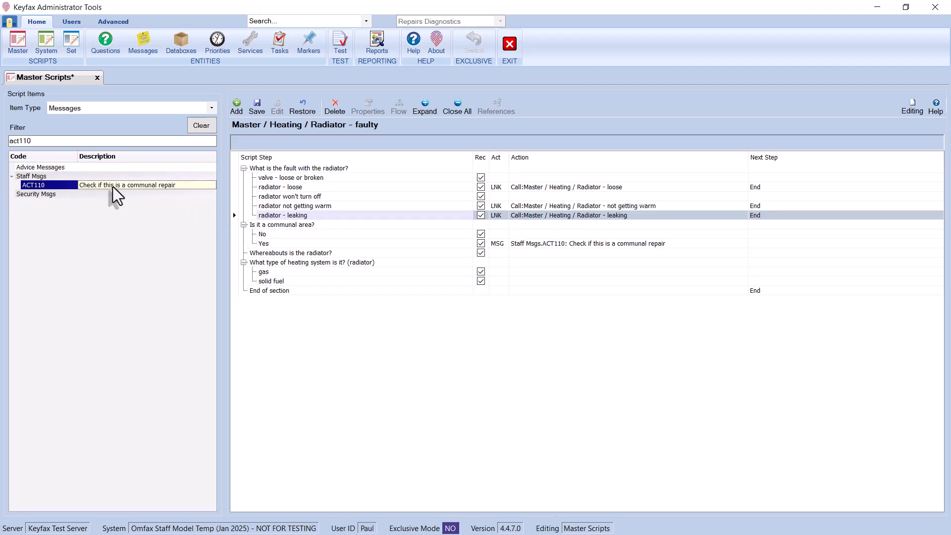
Add the Building service INSPEC, "INSPECTION: TECHNICAL", as an action after the heating system question.
left_click(212, 108)
left_click(69, 149)
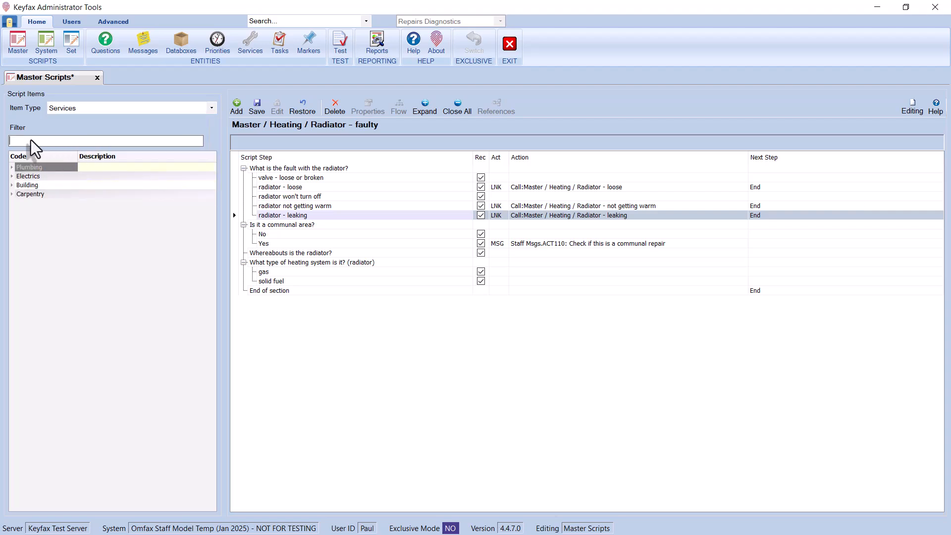
type("inspec")
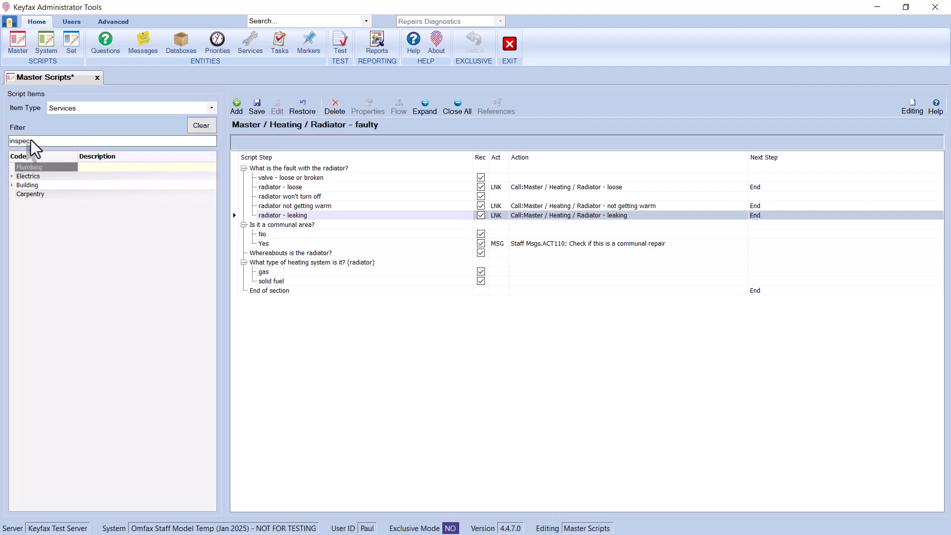
left_click(11, 185)
left_click(94, 195)
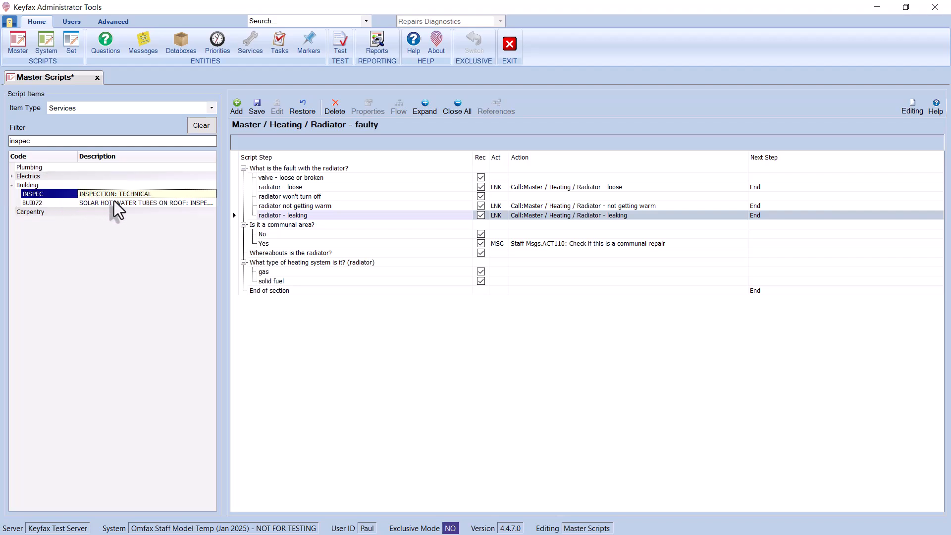
left_click_drag(113, 201, 267, 262)
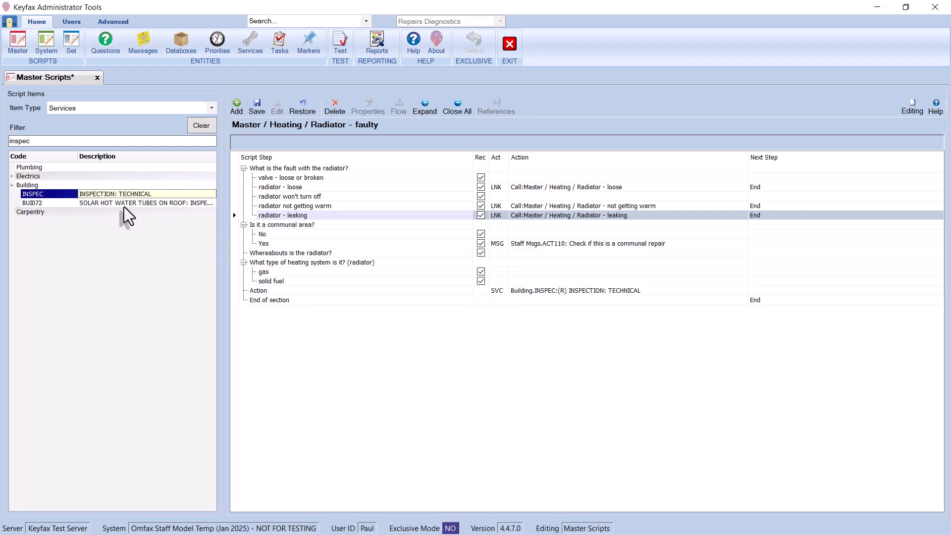
Add the priority U, Urgent, as an action following the technical inspection service.
left_click(211, 108)
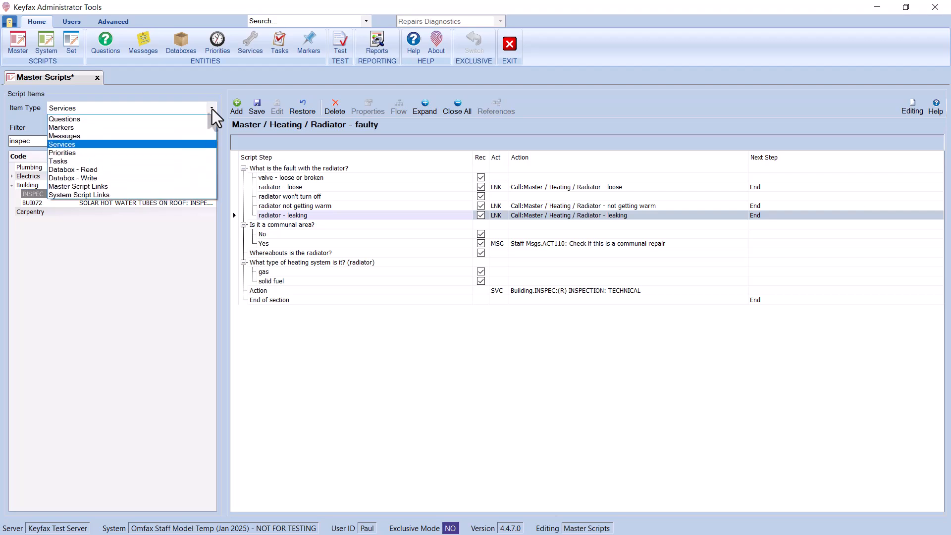
left_click(112, 152)
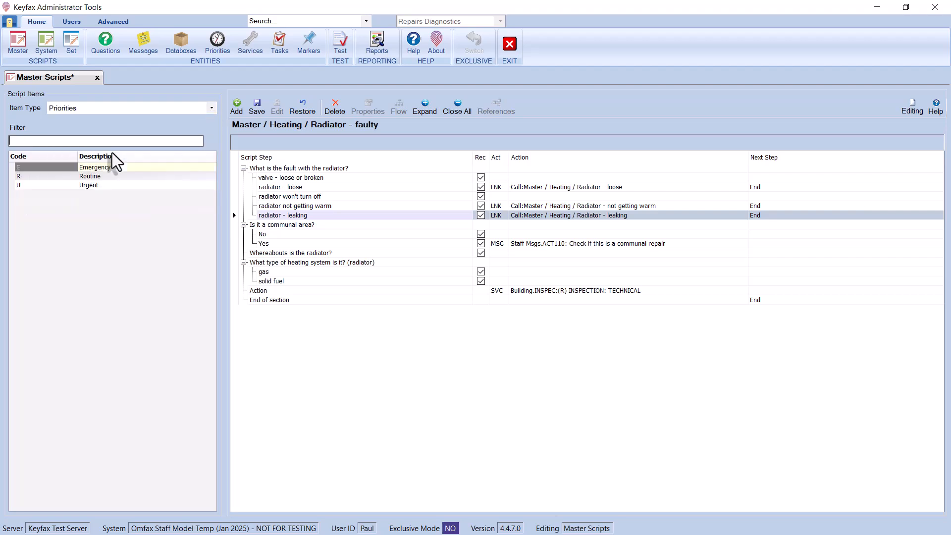
left_click(80, 185)
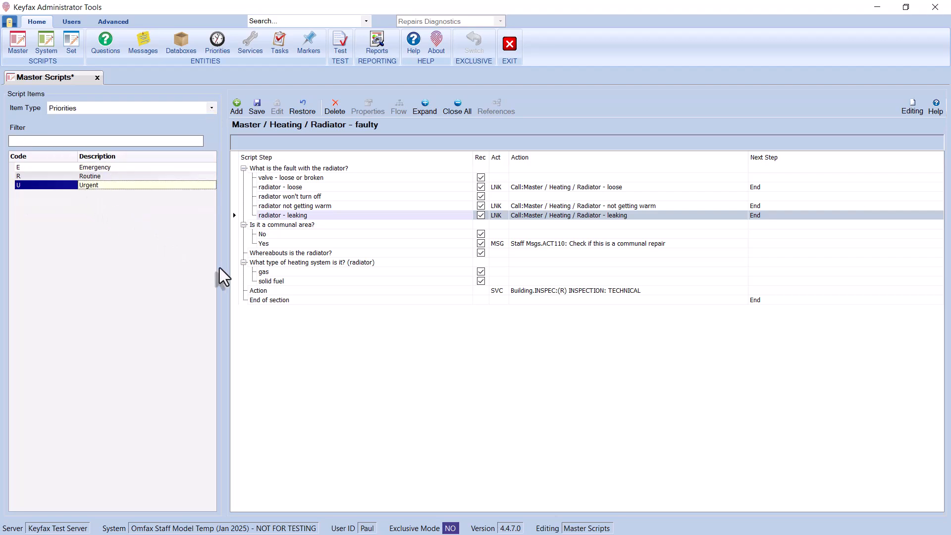
left_click_drag(219, 269, 263, 293)
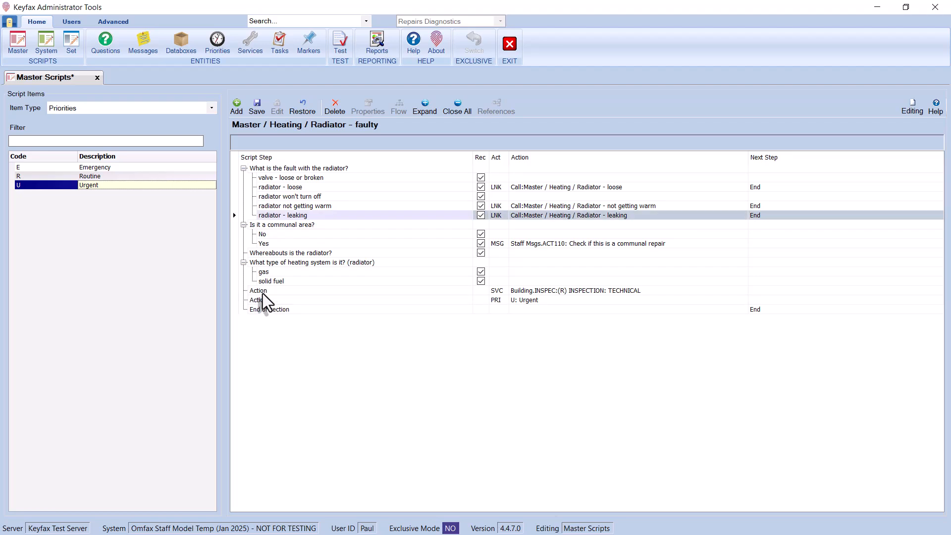
Add a link to the system script "How did it happen?" after the Urgent priority action and save the master script.
left_click(212, 108)
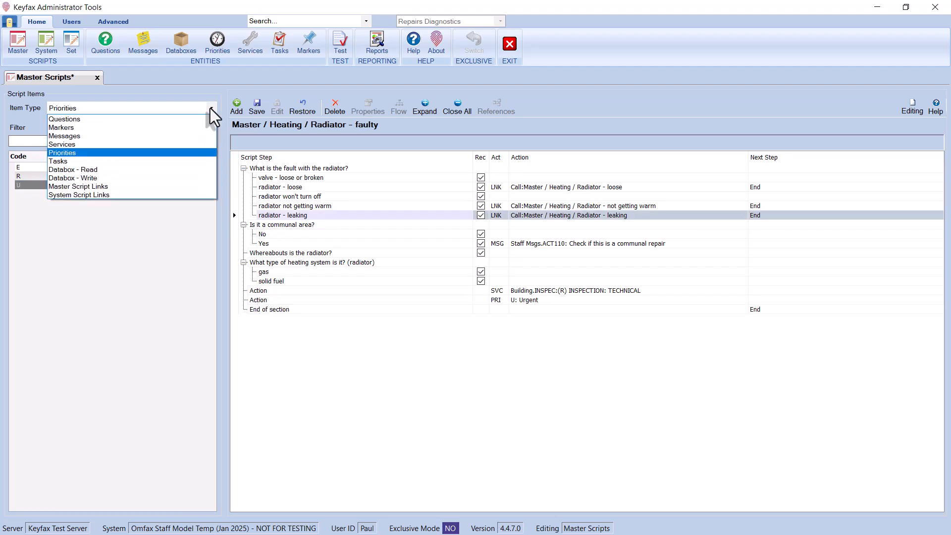
left_click(105, 195)
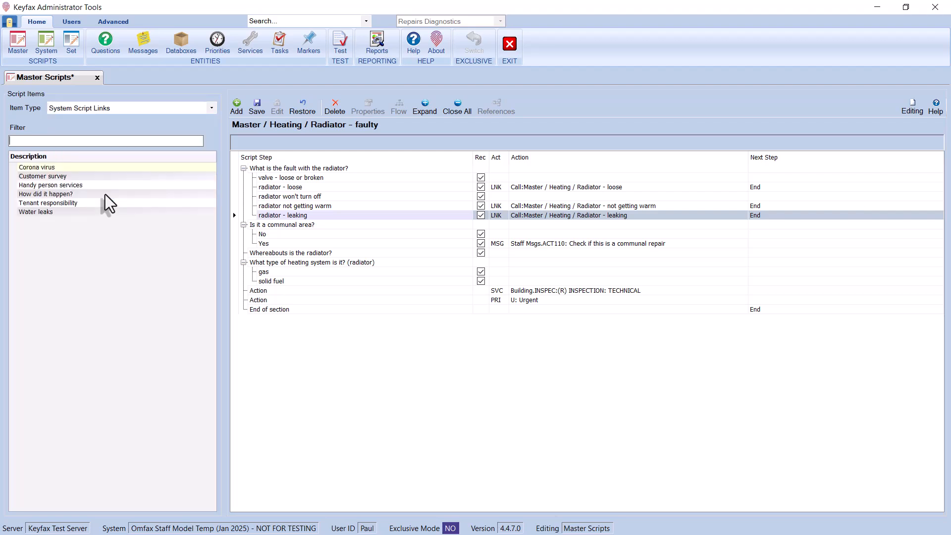
left_click(54, 195)
left_click_drag(56, 198, 260, 299)
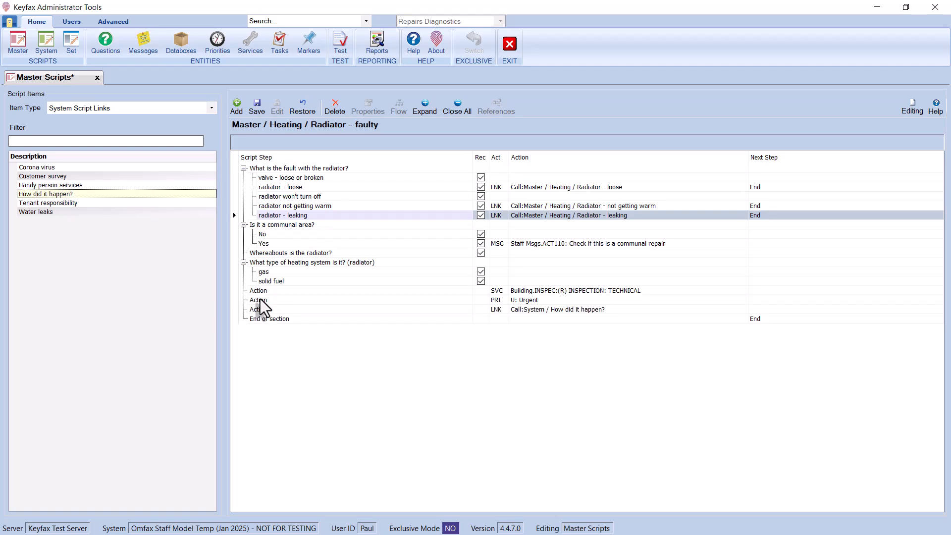
left_click(257, 108)
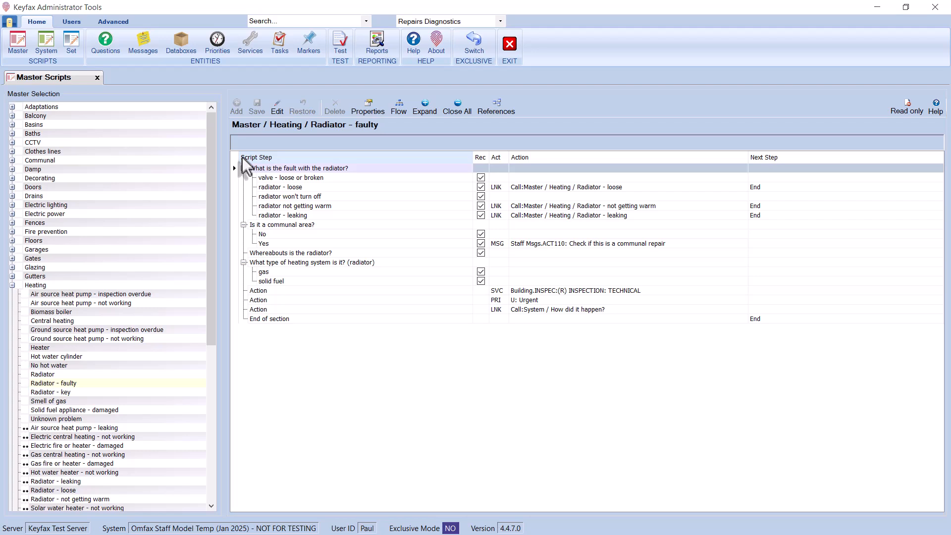
Start a script test of Heating "Radiator - faulty", check the "radiator - leaking" branch and return to the fault question.
left_click(341, 44)
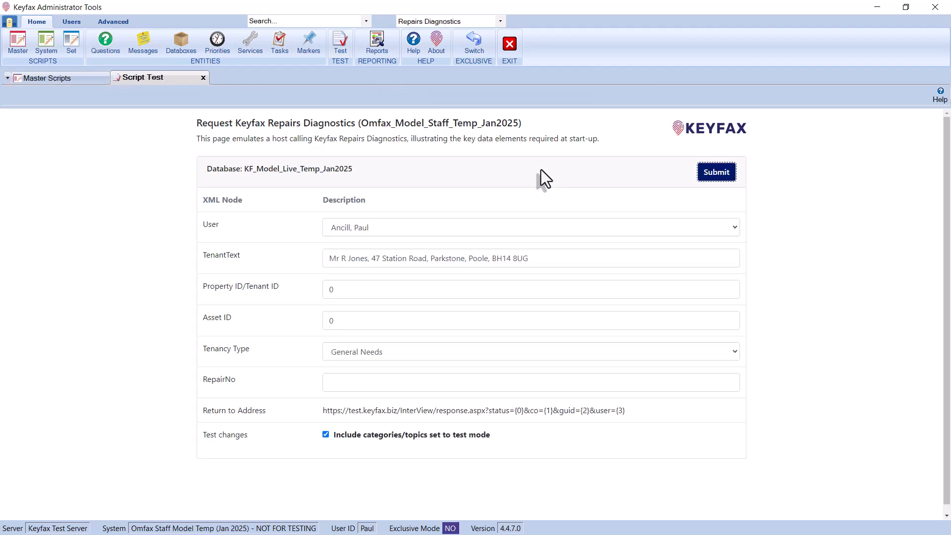
left_click(717, 172)
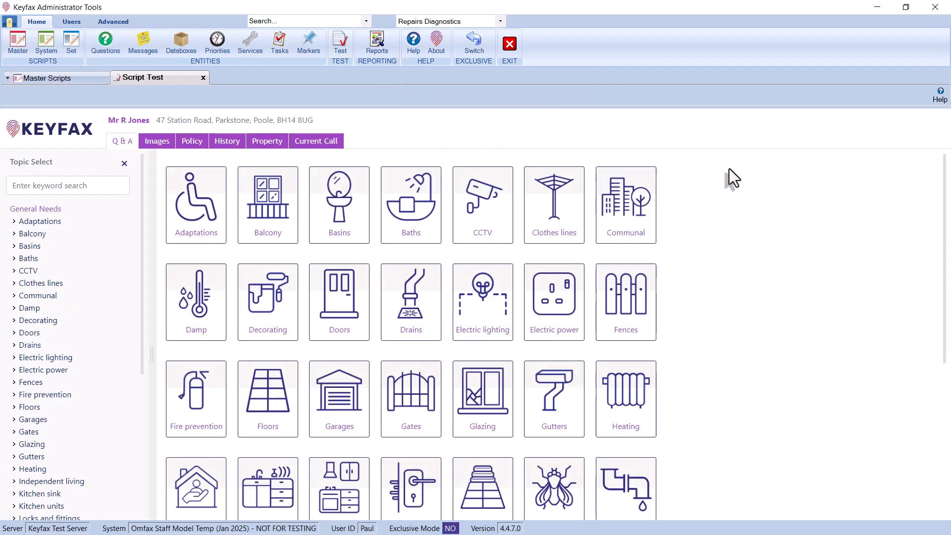
left_click(35, 470)
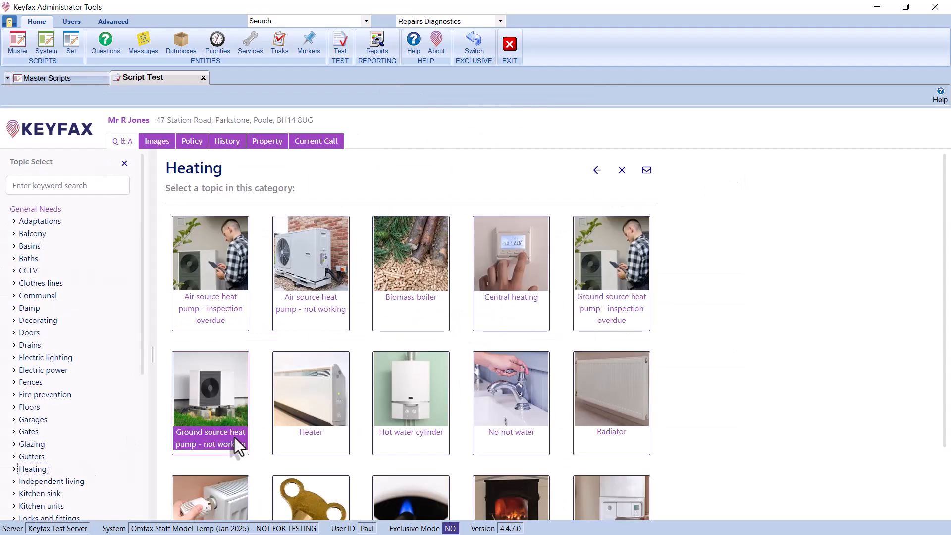
scroll(234, 438, "down", 3)
left_click(220, 445)
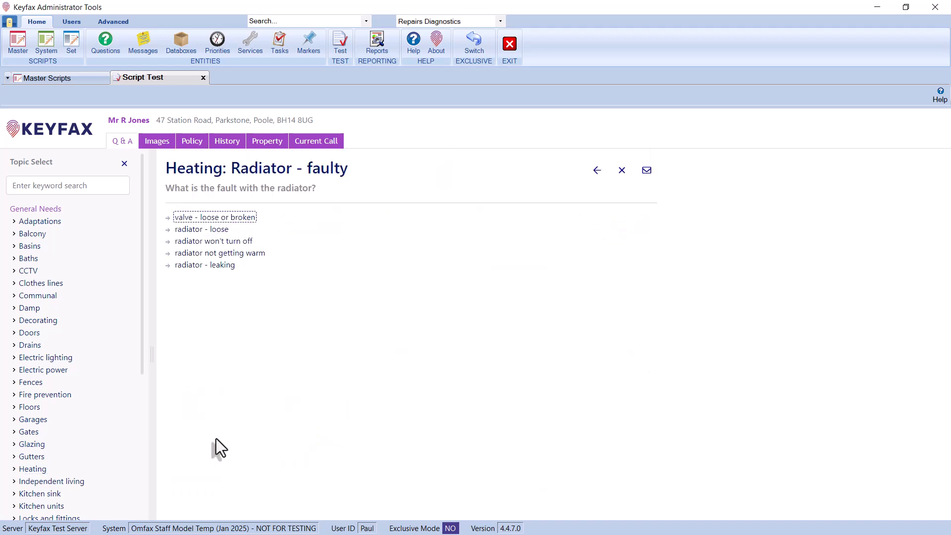
left_click(207, 266)
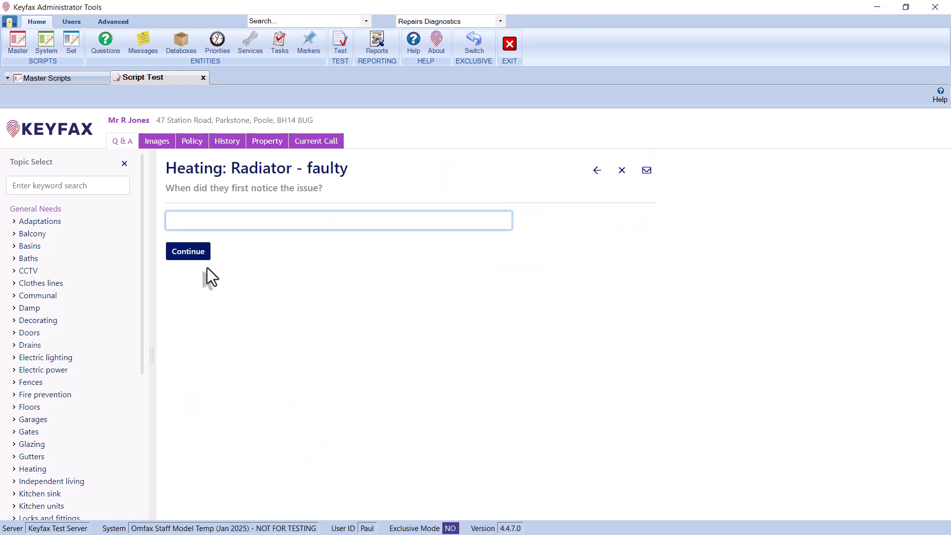
left_click(598, 171)
Test the "valve - loose or broken" path with Yes for communal area, "lounge", gas and fair wear and tear, skipping the file upload.
left_click(243, 221)
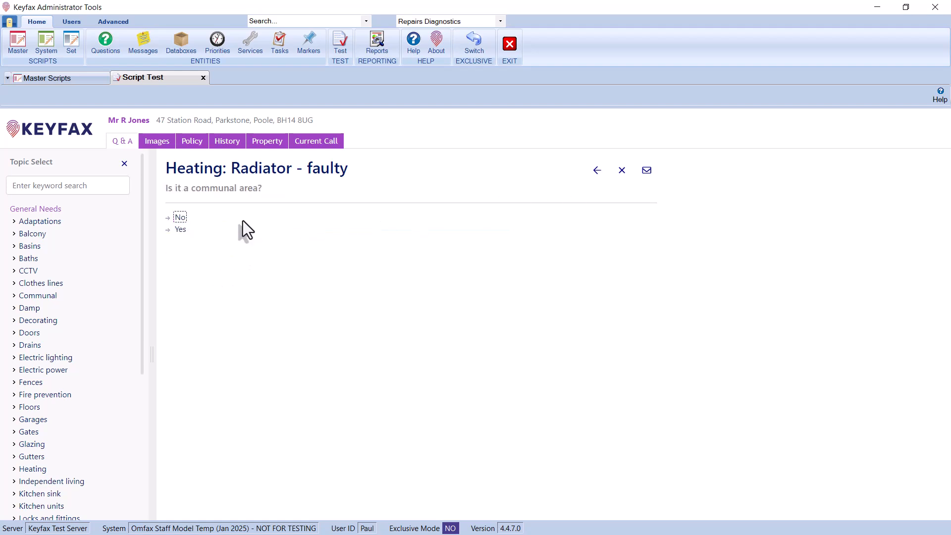
left_click(183, 231)
left_click(382, 211)
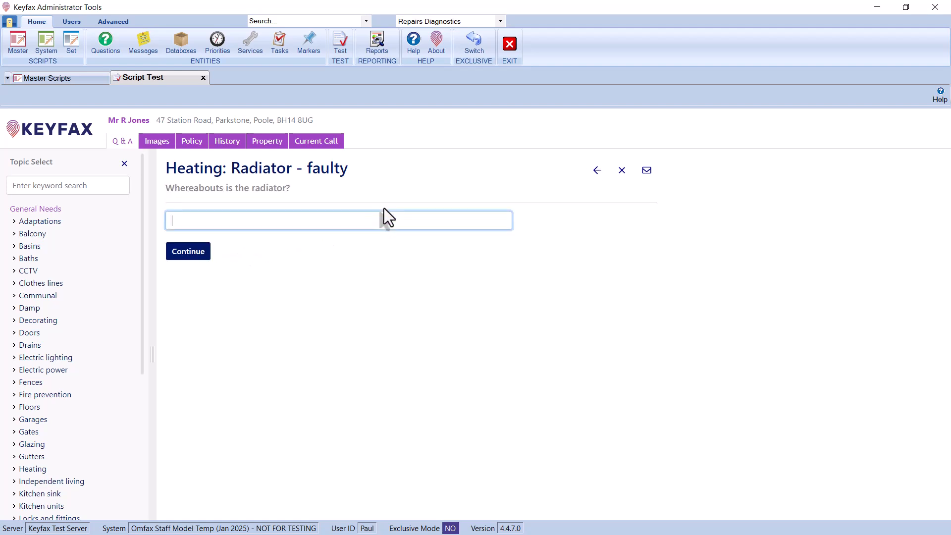
type("lounge")
key("Return")
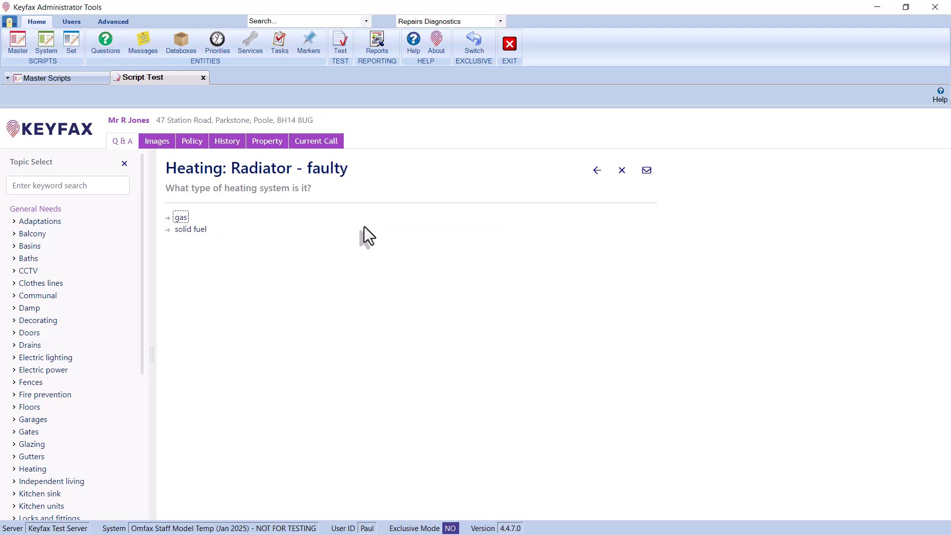
left_click(183, 218)
left_click(182, 218)
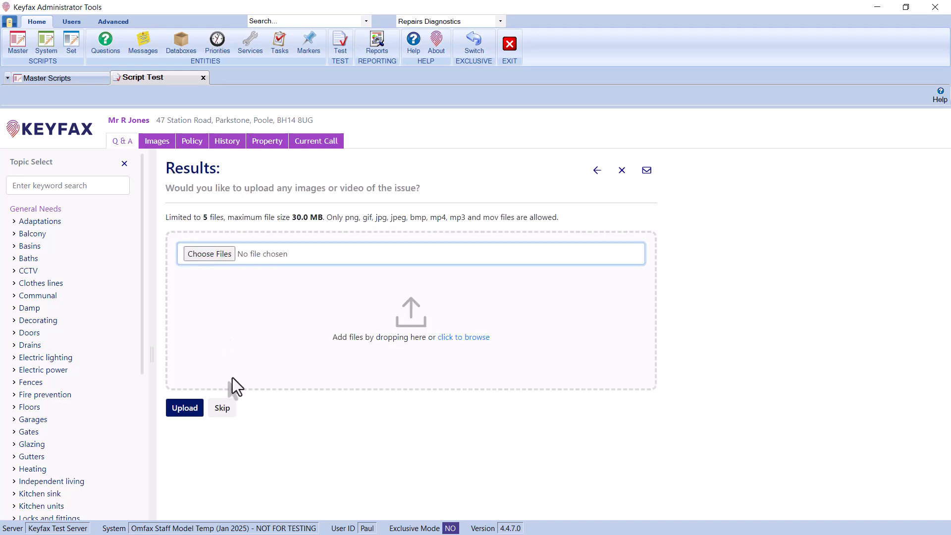
left_click(226, 409)
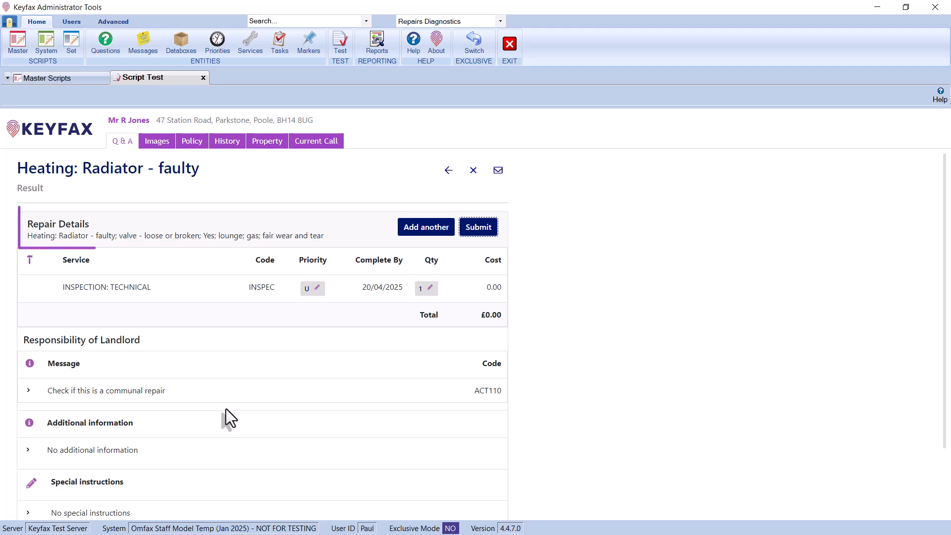